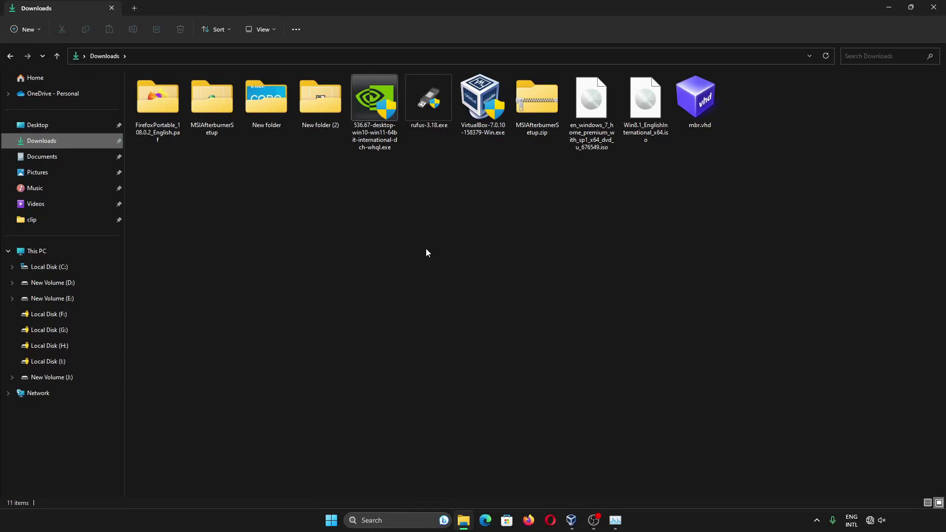
- Launch rufus-3.18.exe with administrator permission and choose New Volume (J:) as the target device
double_click(431, 112)
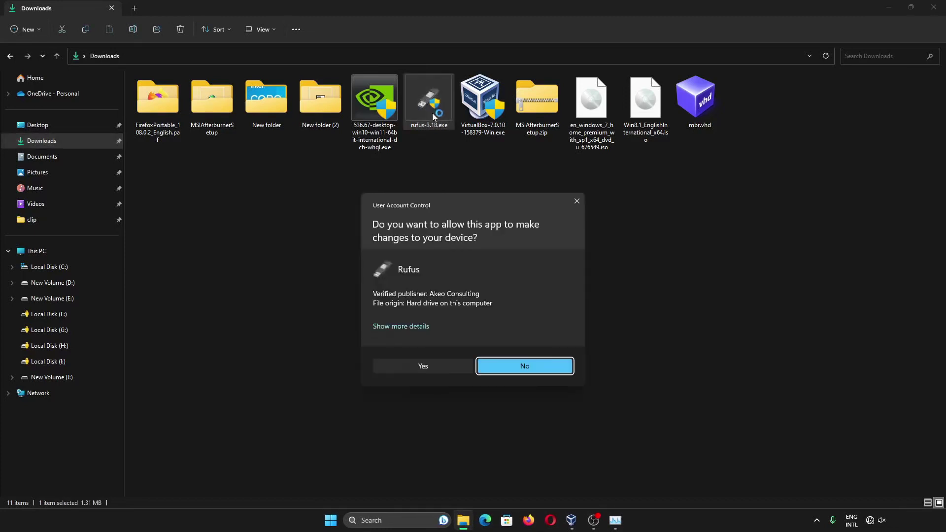
click(433, 365)
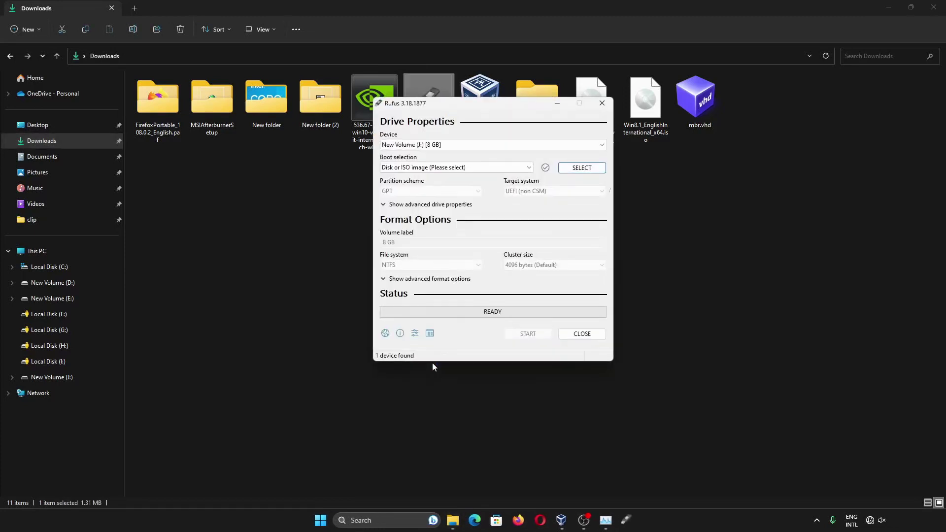
click(498, 144)
click(495, 150)
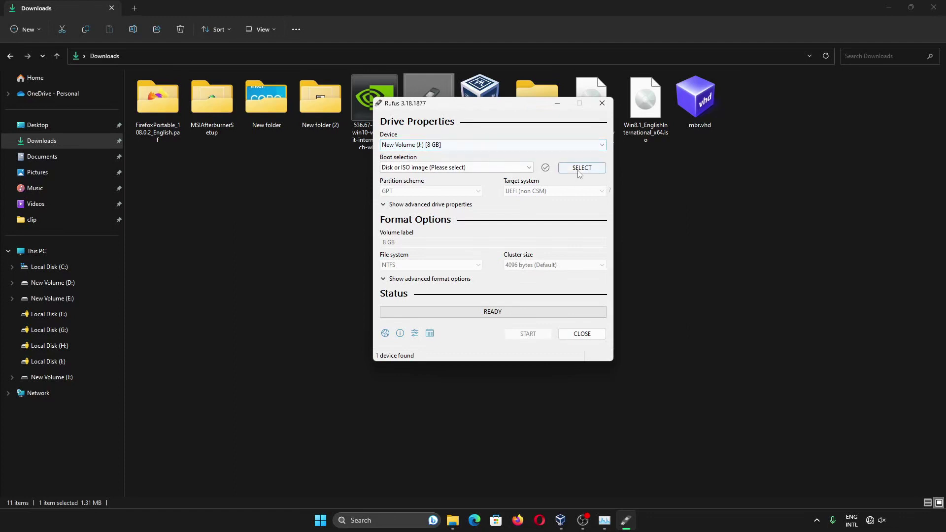
- Load en_windows_7_home_premium_with_sp1_x64_dvd_u_676549.iso as the boot image
click(580, 169)
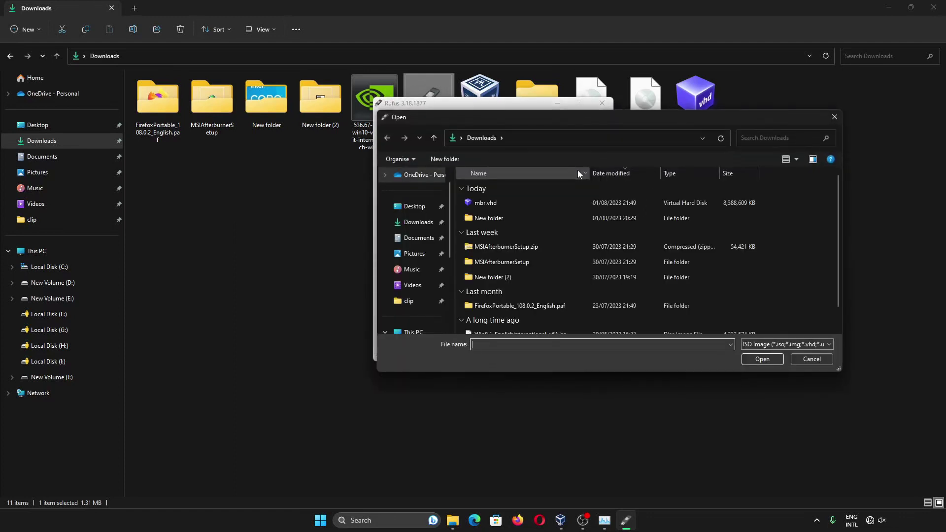
scroll(529, 251, down, 1)
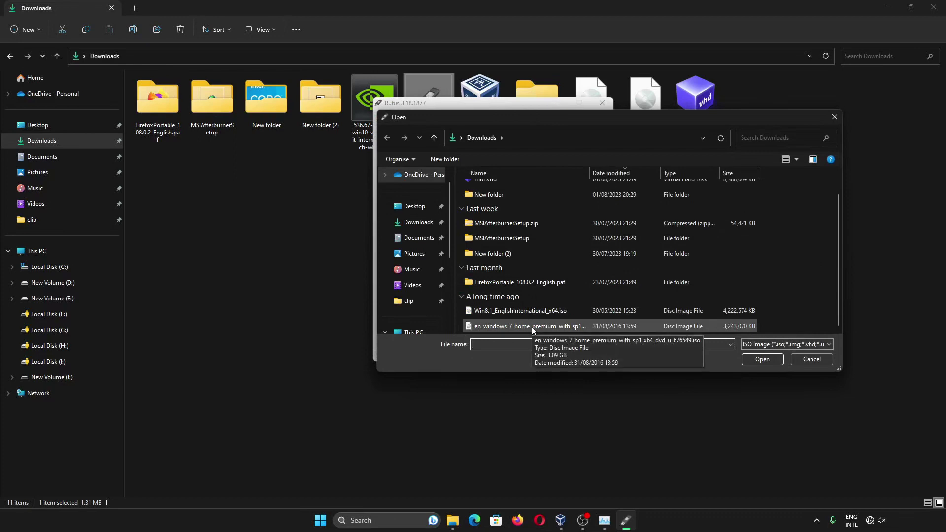
double_click(531, 327)
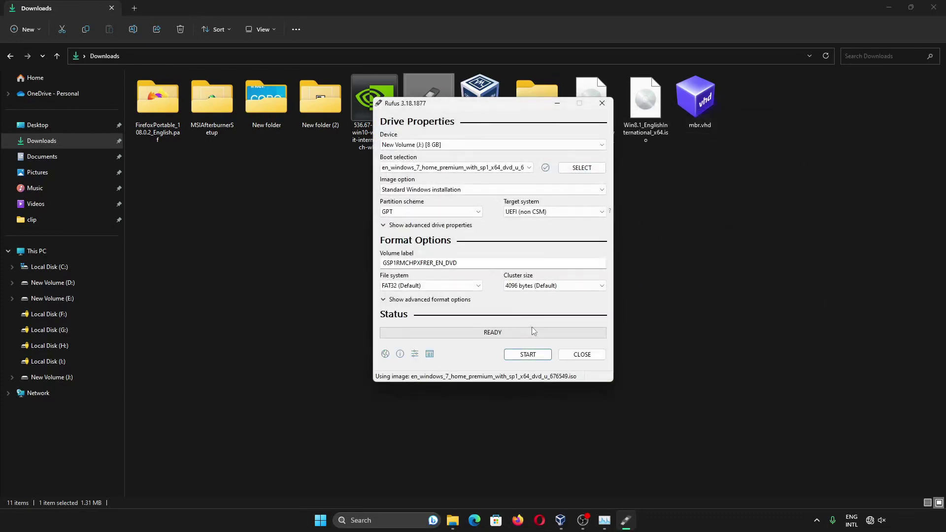
- Load Win8.1_EnglishInternational_x64.iso as the boot image and choose the GPT partition scheme
click(583, 168)
scroll(532, 305, down, 1)
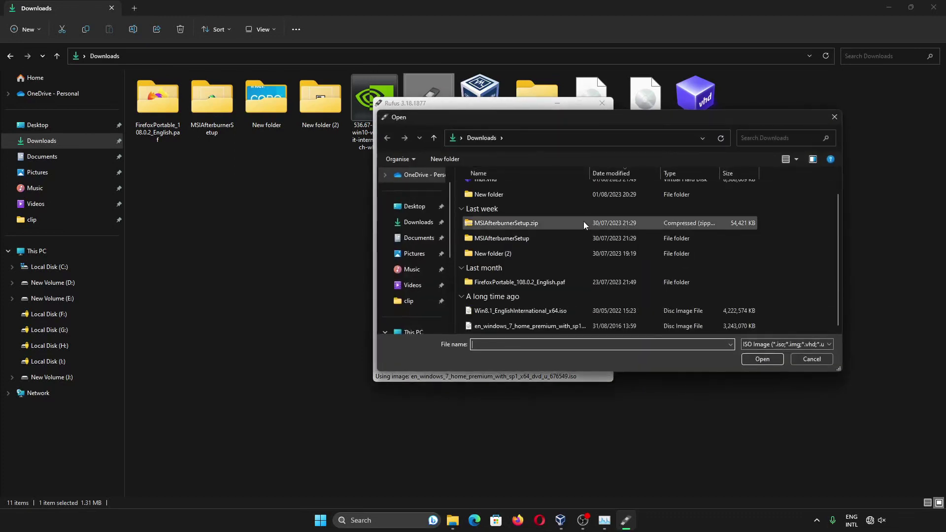
double_click(532, 310)
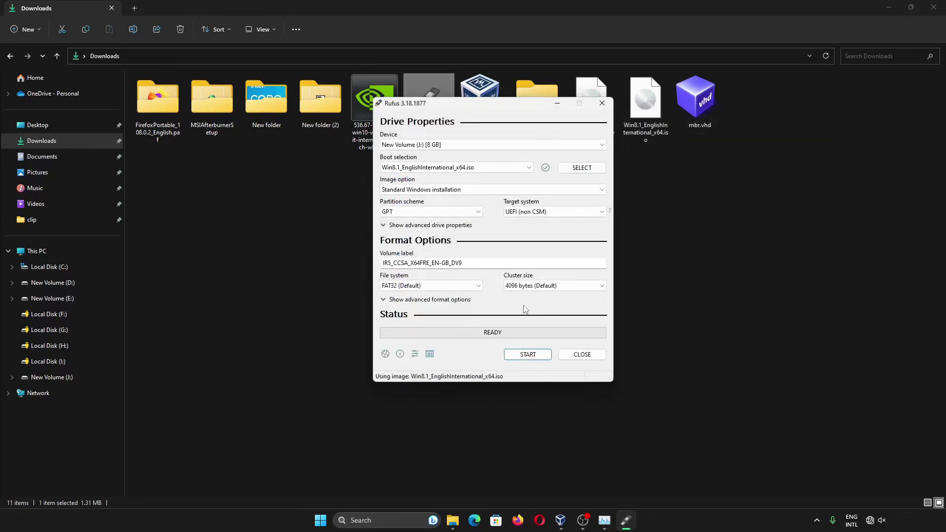
click(464, 213)
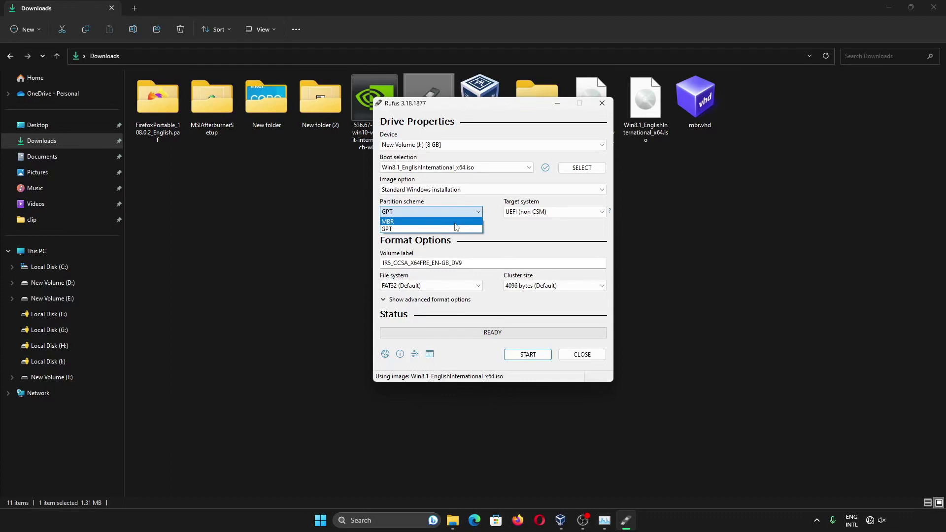
click(455, 228)
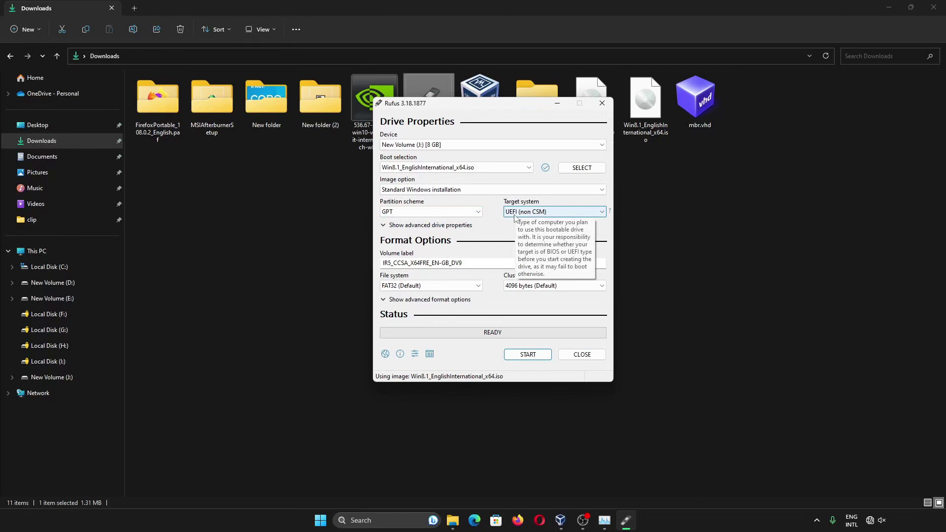
- Switch the partition scheme to MBR and return it to GPT
click(458, 212)
click(456, 227)
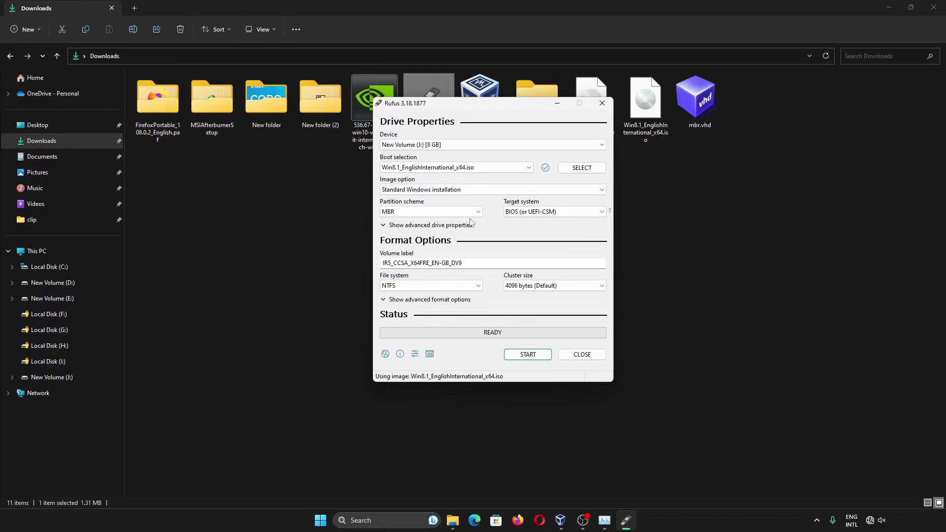
click(471, 213)
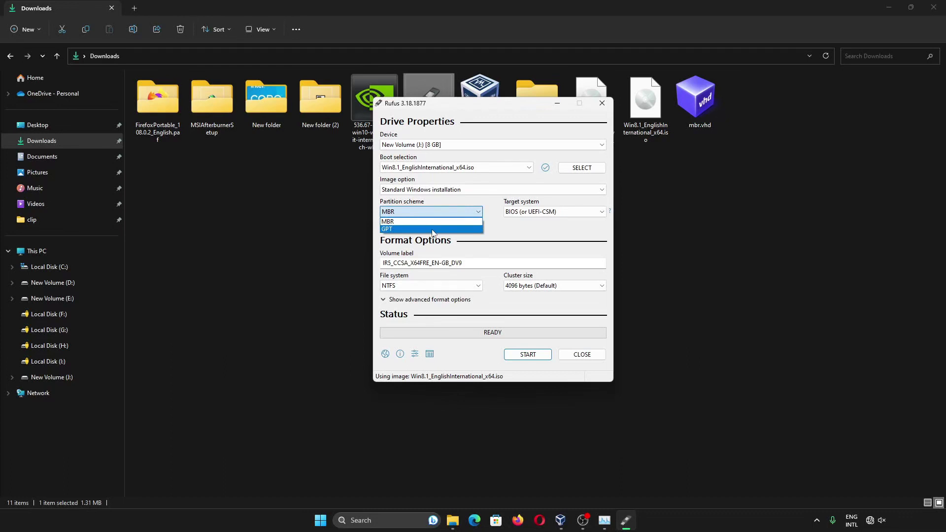
click(433, 230)
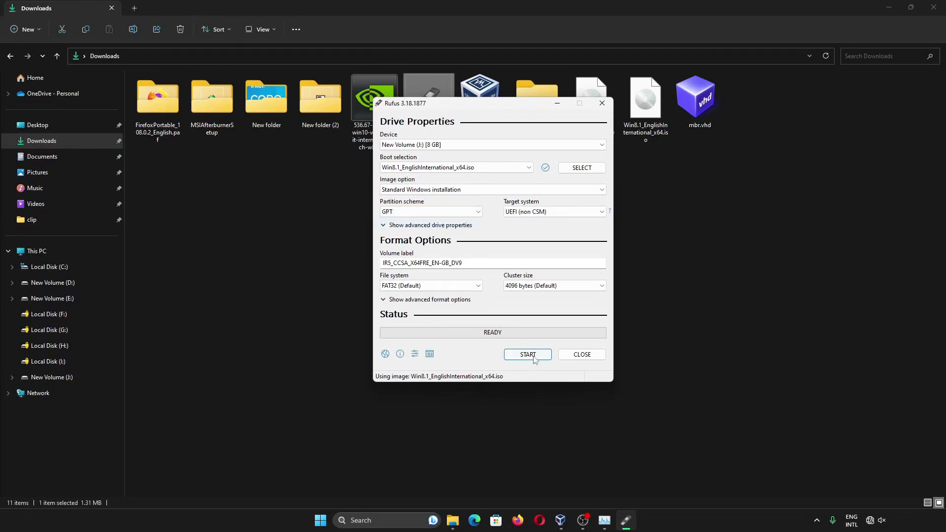
- Start writing the Windows 8.1 image to the USB drive, checking the contents of drive J: before accepting the data erasure
click(534, 359)
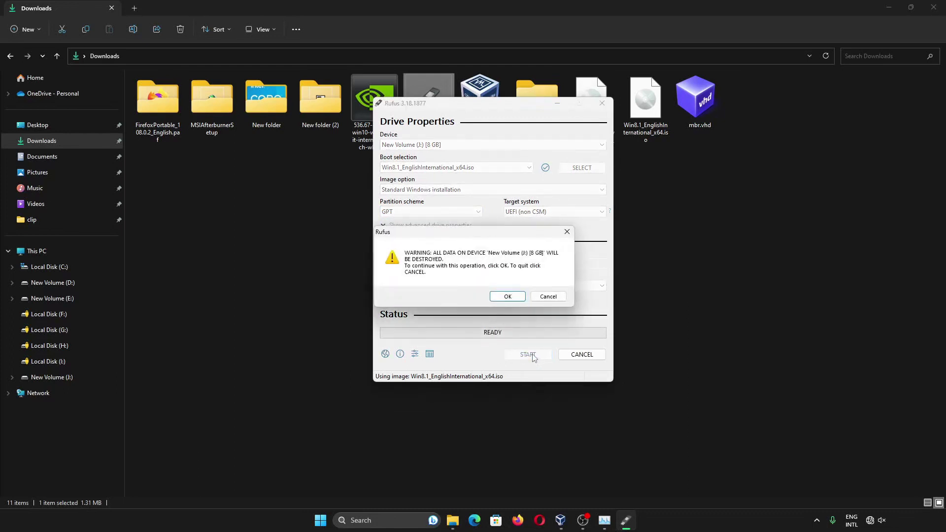
click(102, 380)
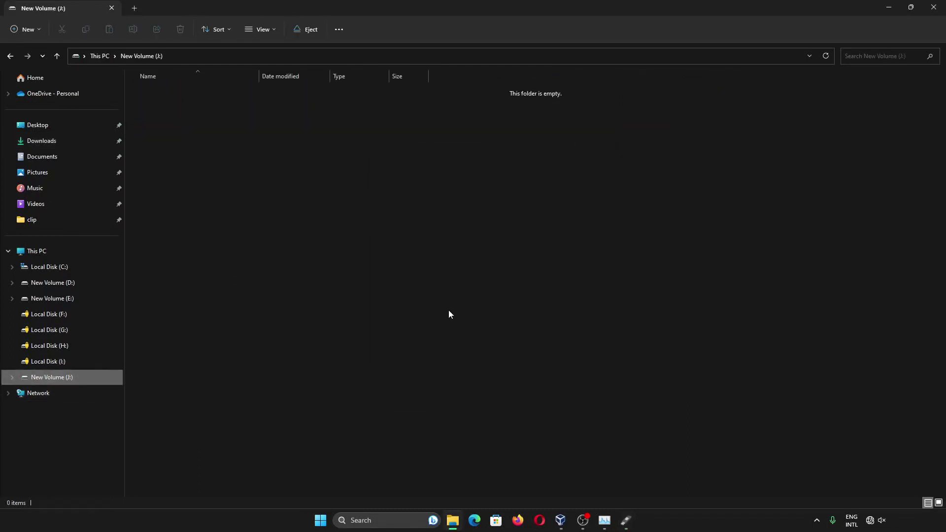
click(627, 520)
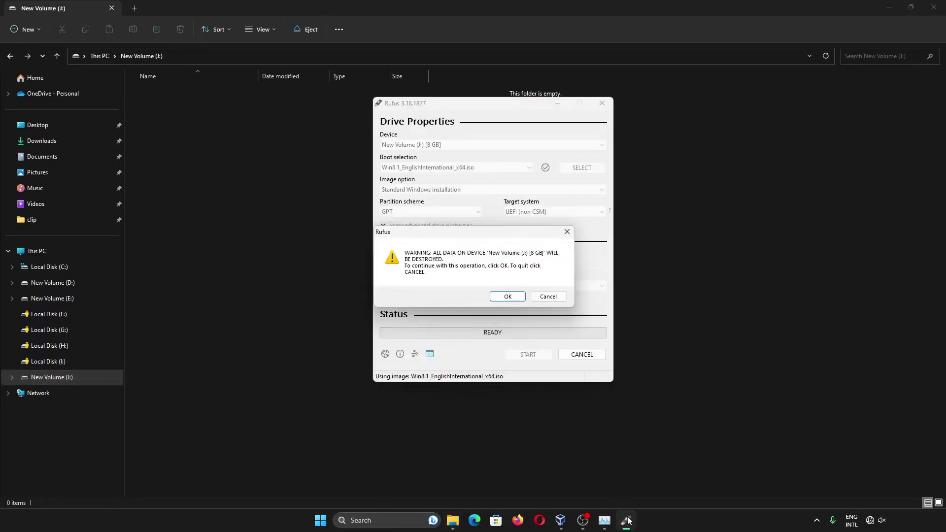
click(508, 296)
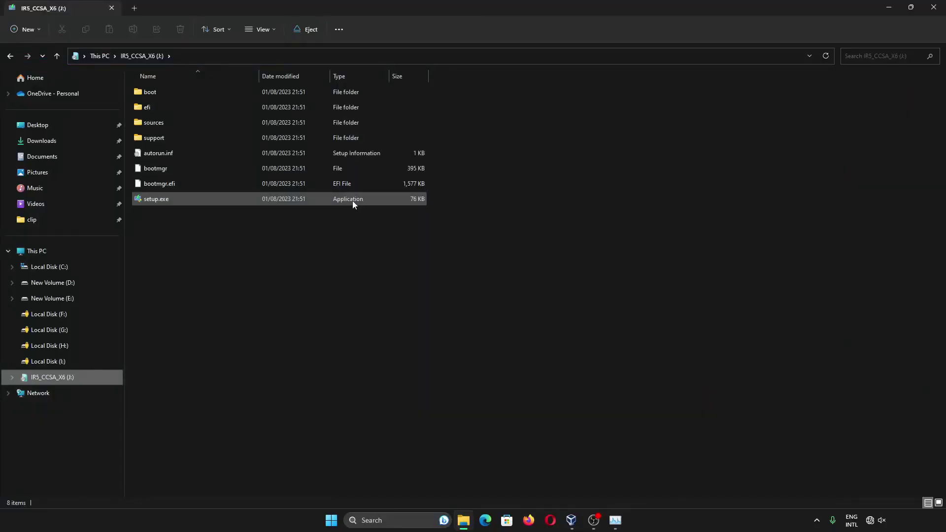
- In VirtualBox, begin a new virtual machine named "w8 gpt" with Win8.1_EnglishInternational_x64.iso and skip the unattended installation
click(889, 7)
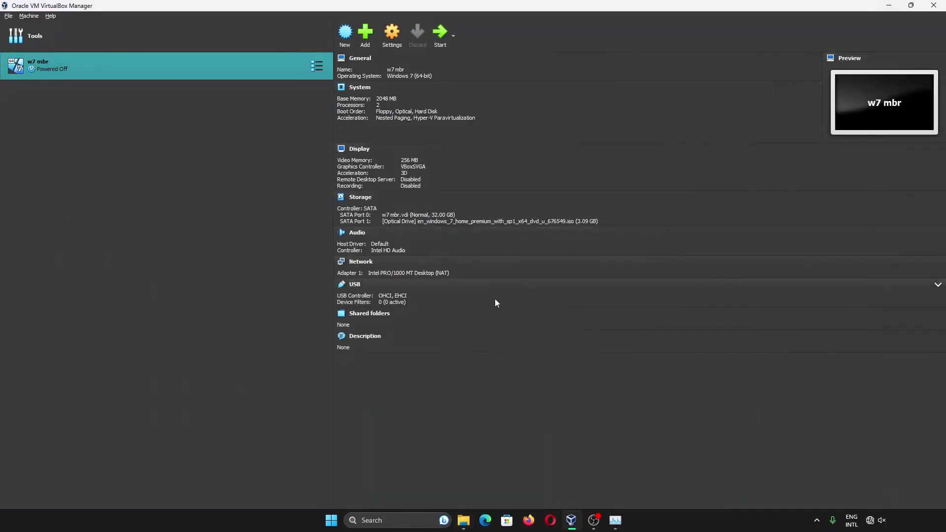
click(345, 34)
text(w8)
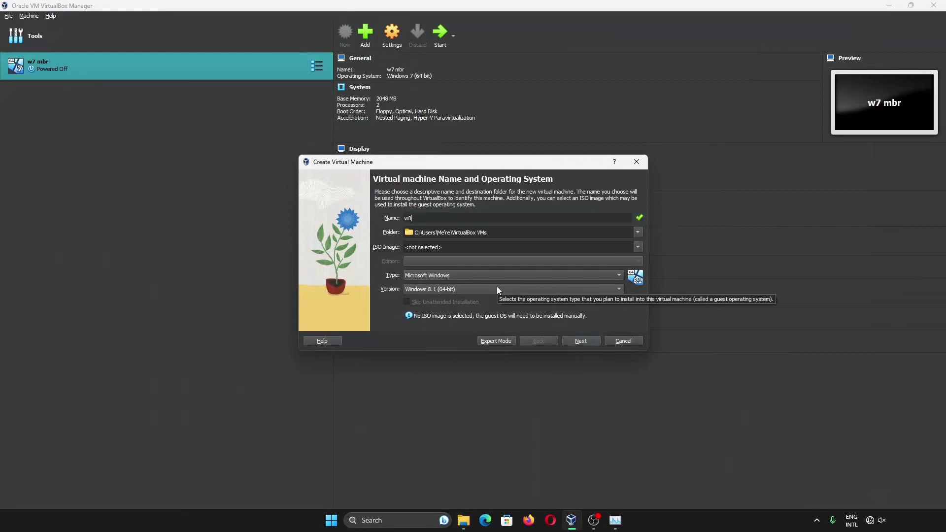
text( gpt)
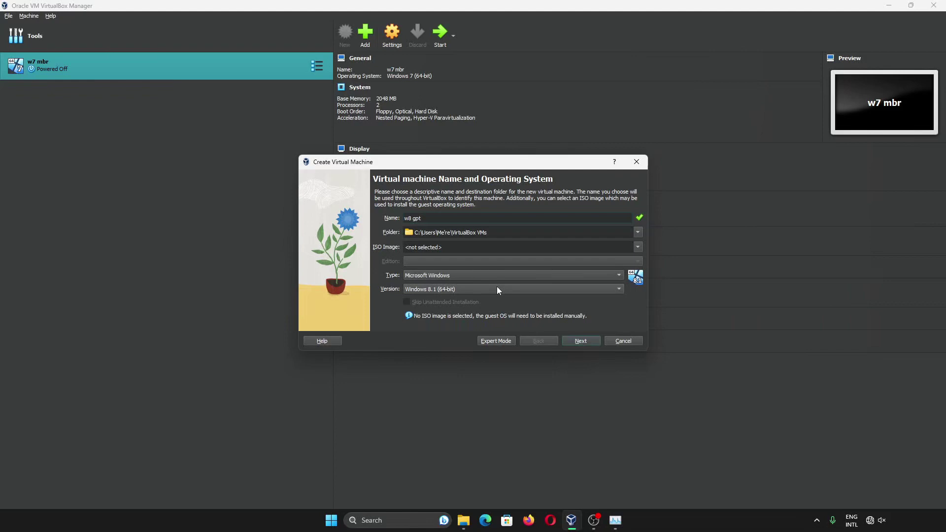
click(615, 245)
click(554, 262)
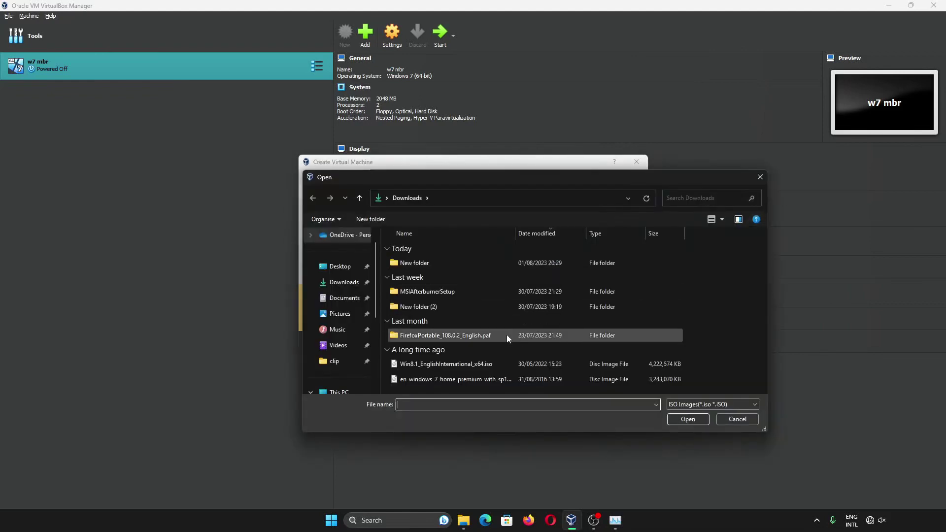
double_click(471, 362)
click(461, 302)
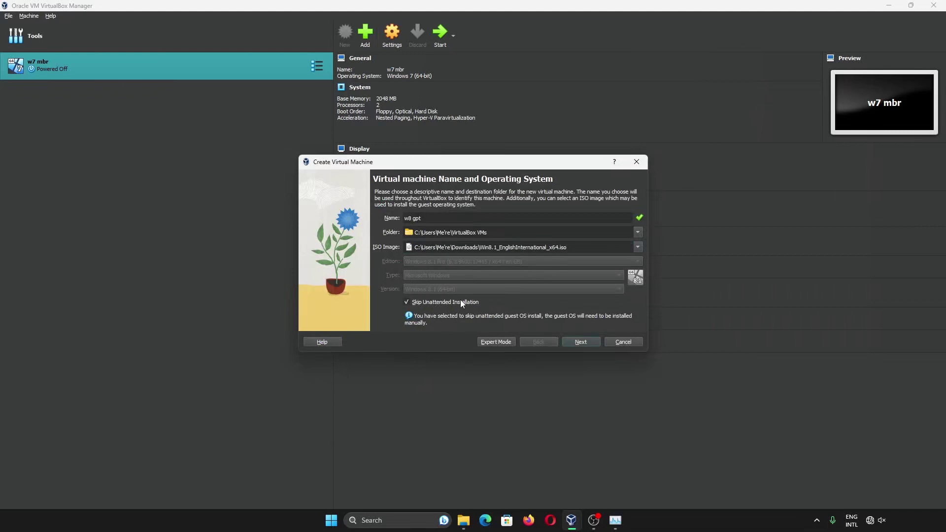
click(574, 342)
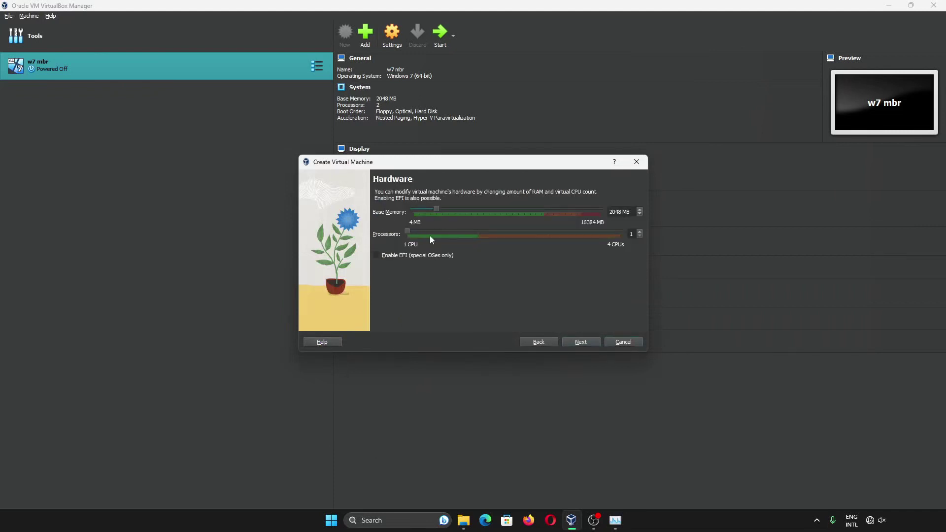
- Give the virtual machine 2 processors, enable EFI, and finish creating it with a new 40 GB virtual hard disk
click(477, 233)
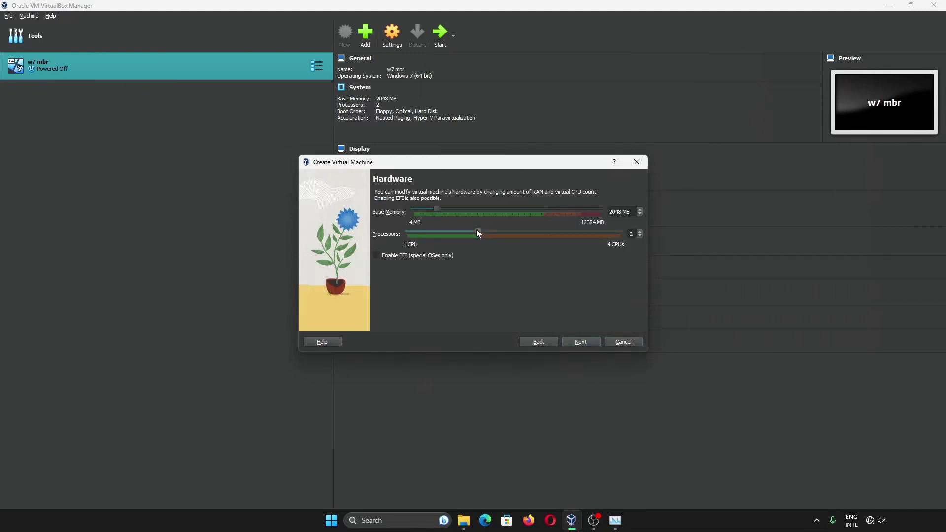
click(434, 257)
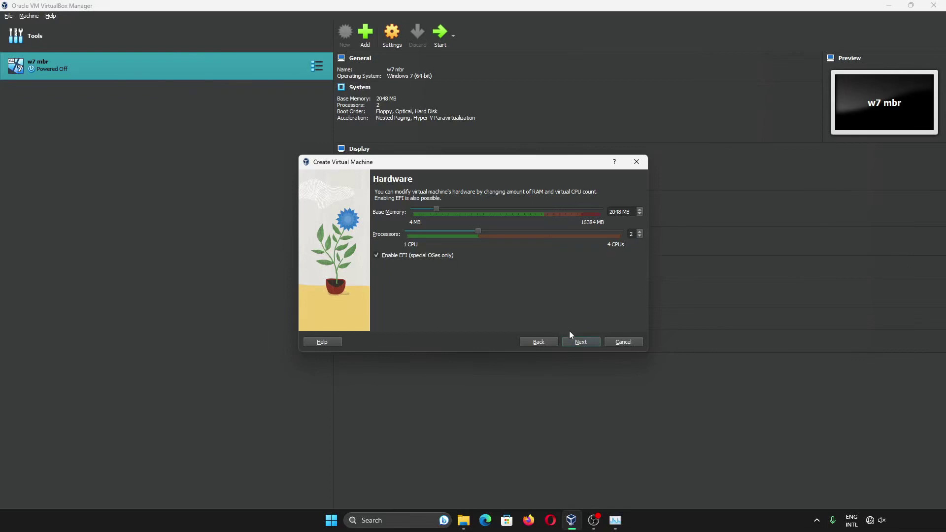
click(588, 344)
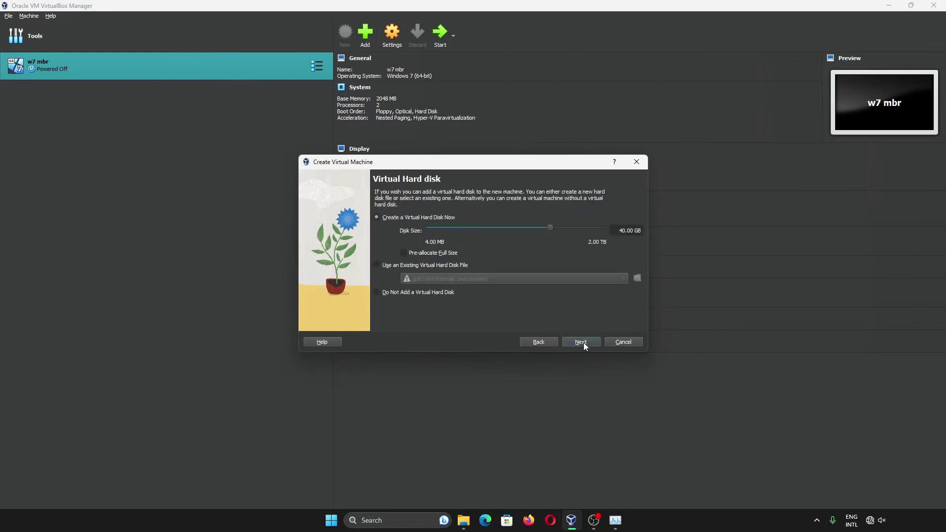
click(584, 342)
click(584, 342)
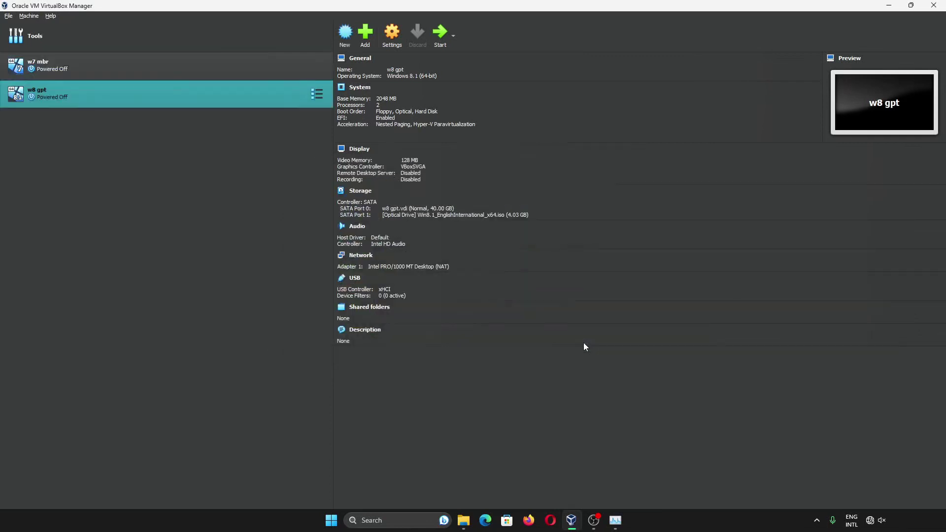
- Start the w8 gpt virtual machine and maximise its window
click(441, 34)
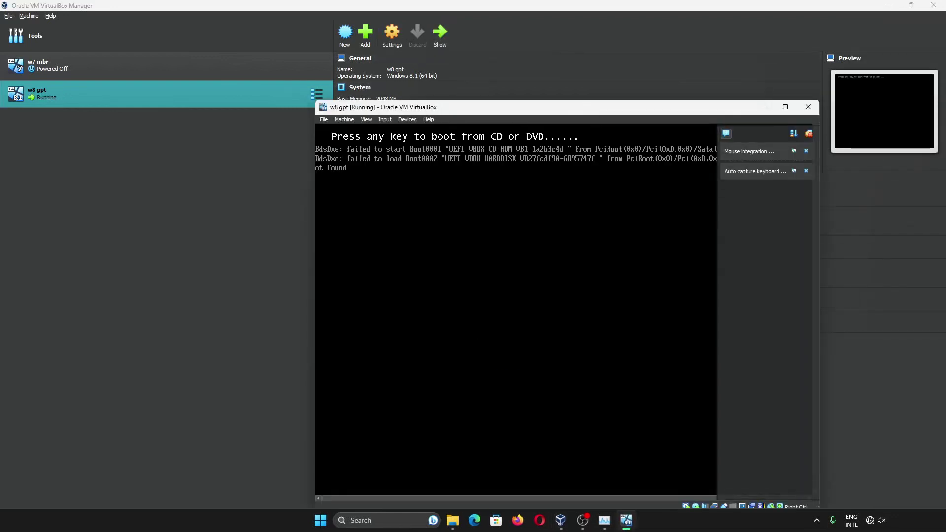
click(786, 107)
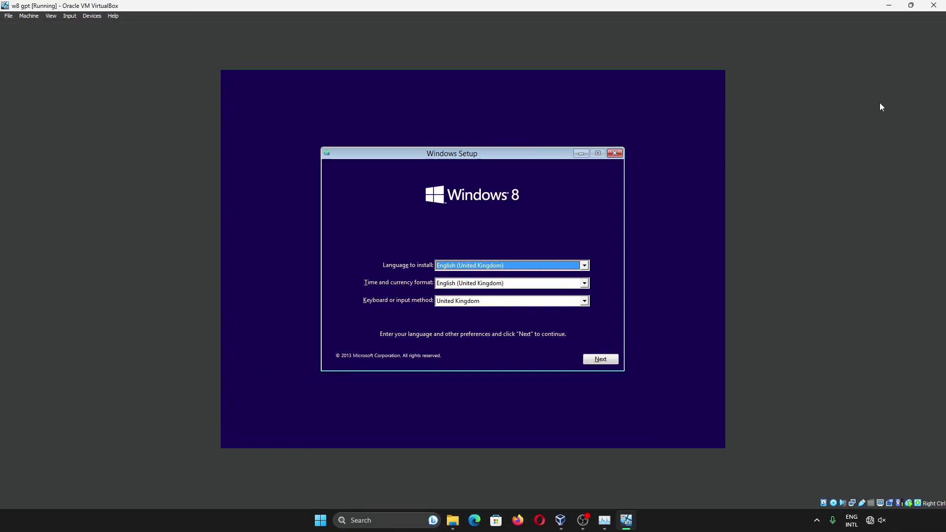
- Remove the Windows 8.1 disc image from the running virtual machine's optical drive
click(29, 16)
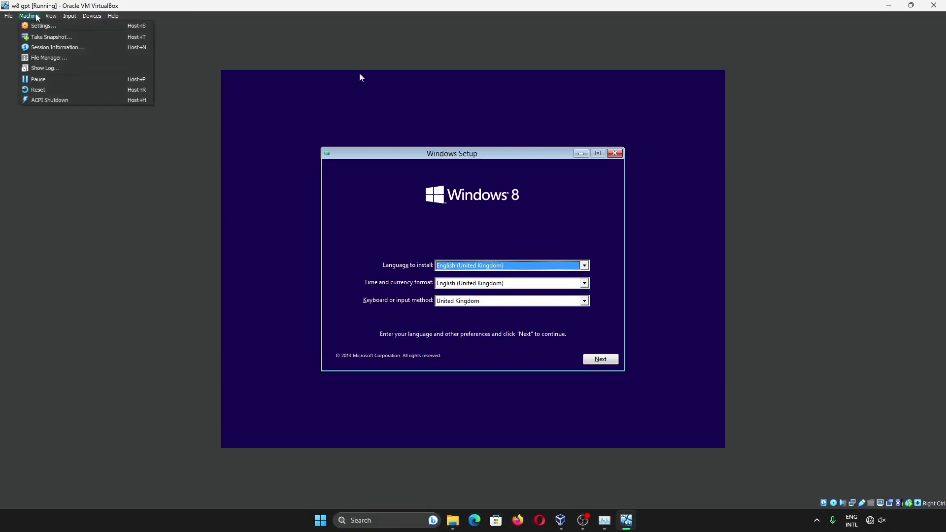
mouse_move(8, 17)
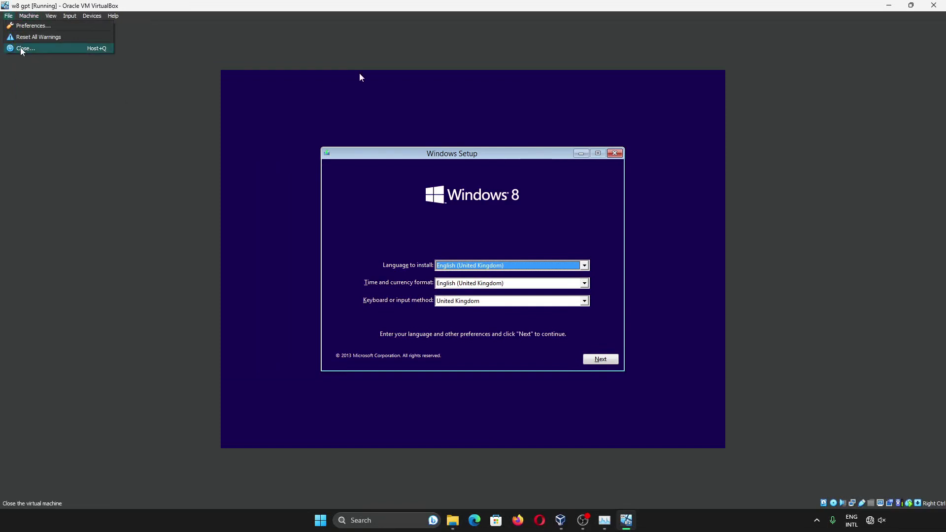
mouse_move(35, 10)
mouse_move(92, 15)
mouse_move(147, 25)
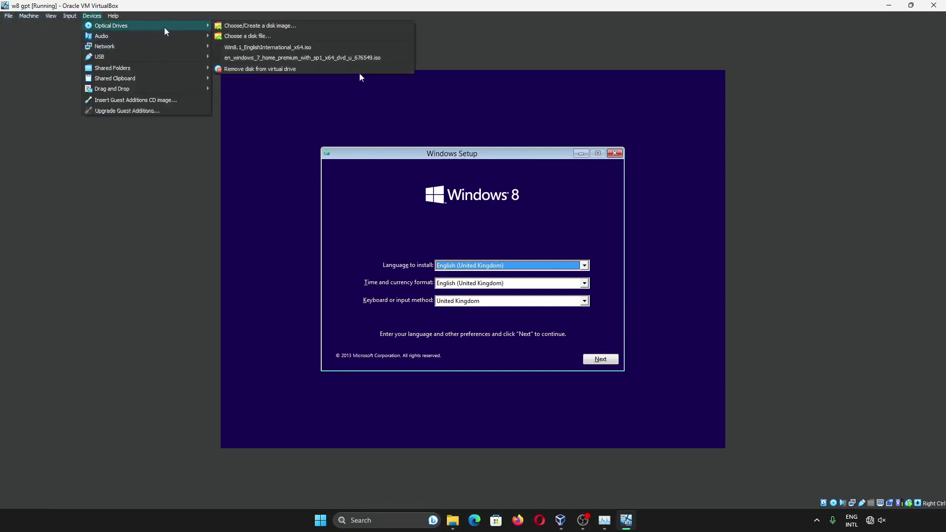
click(252, 71)
- Reset the running w8 gpt virtual machine and confirm the reset
click(91, 16)
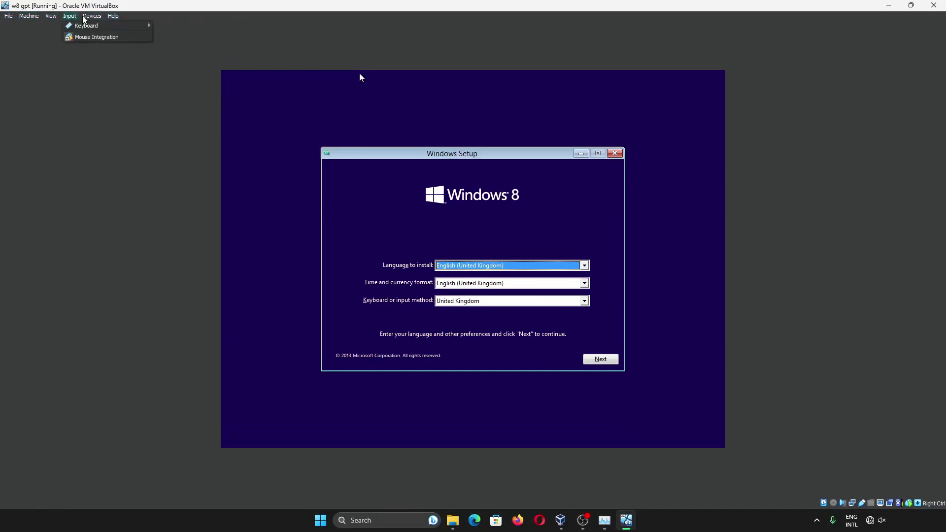
mouse_move(29, 16)
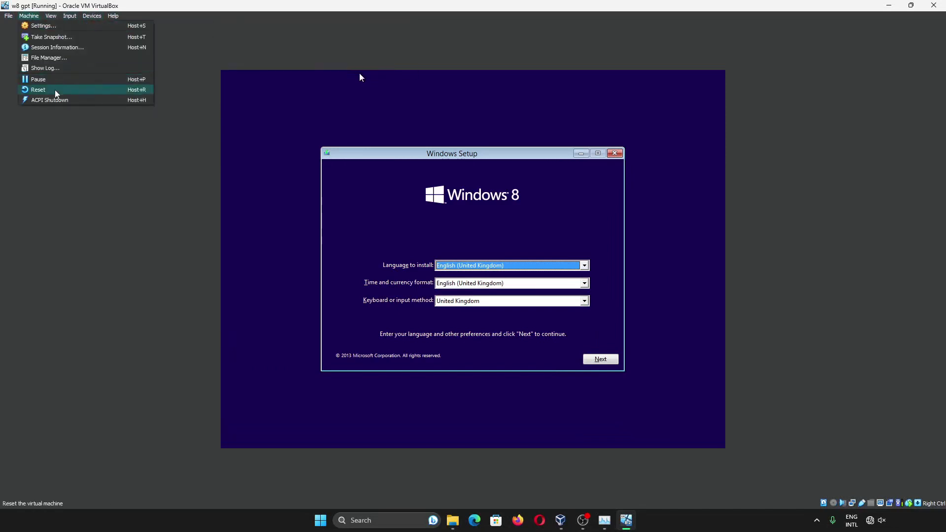
click(55, 94)
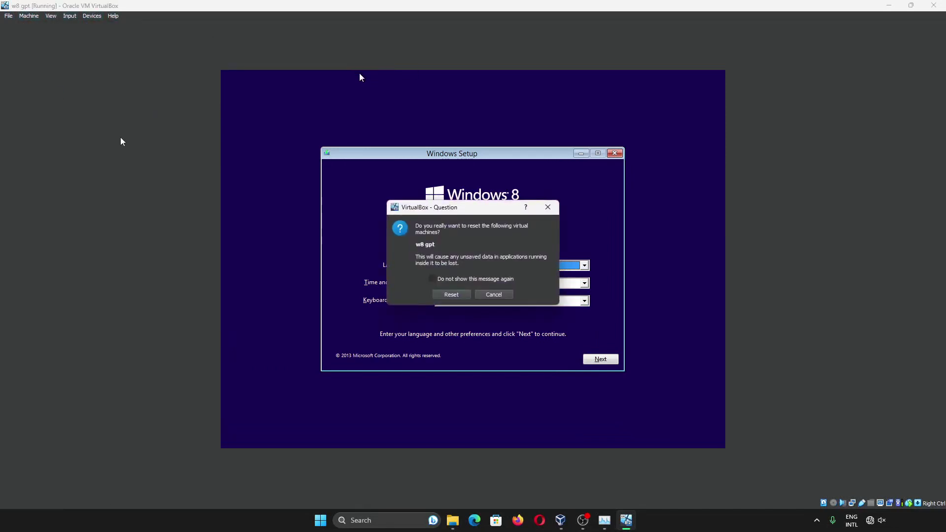
click(456, 296)
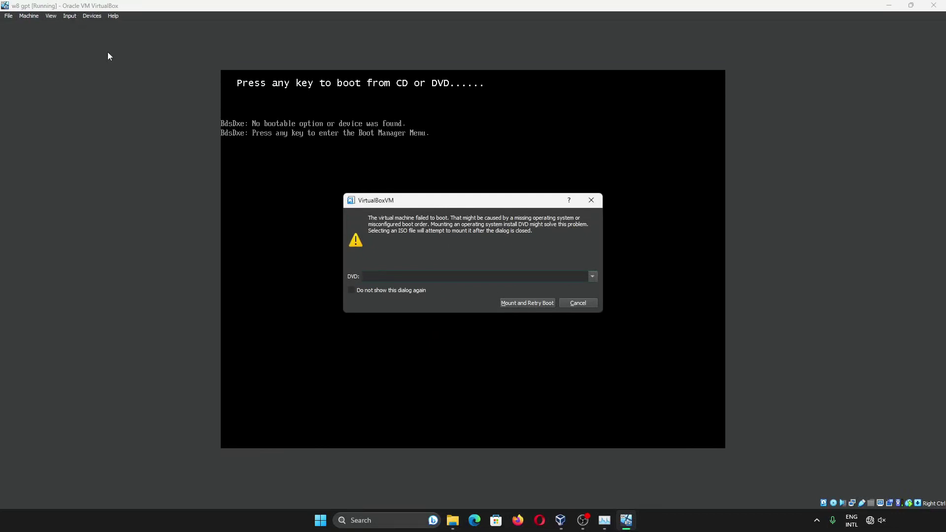
- Dismiss the boot failure dialog and reinsert Win8.1_EnglishInternational_x64.iso into the virtual machine's optical drive
click(563, 302)
click(91, 16)
mouse_move(104, 28)
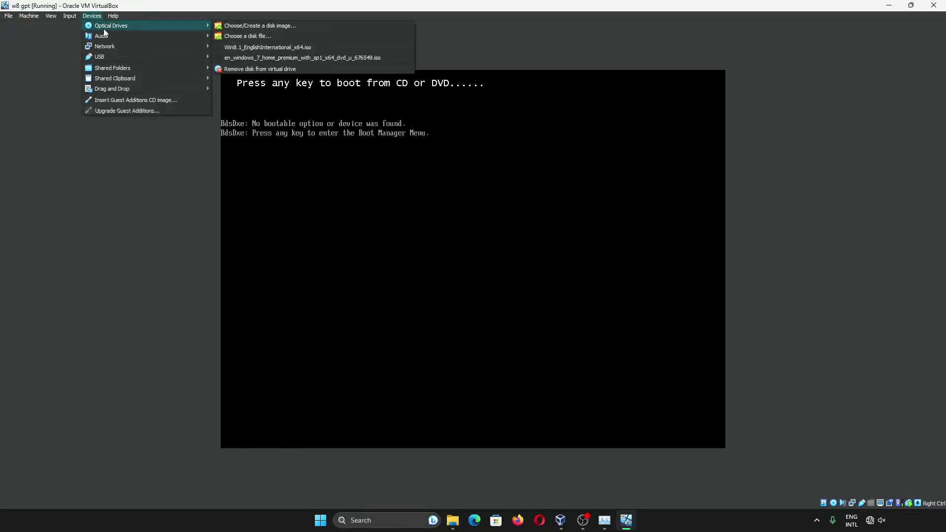
click(260, 46)
click(92, 16)
mouse_move(158, 43)
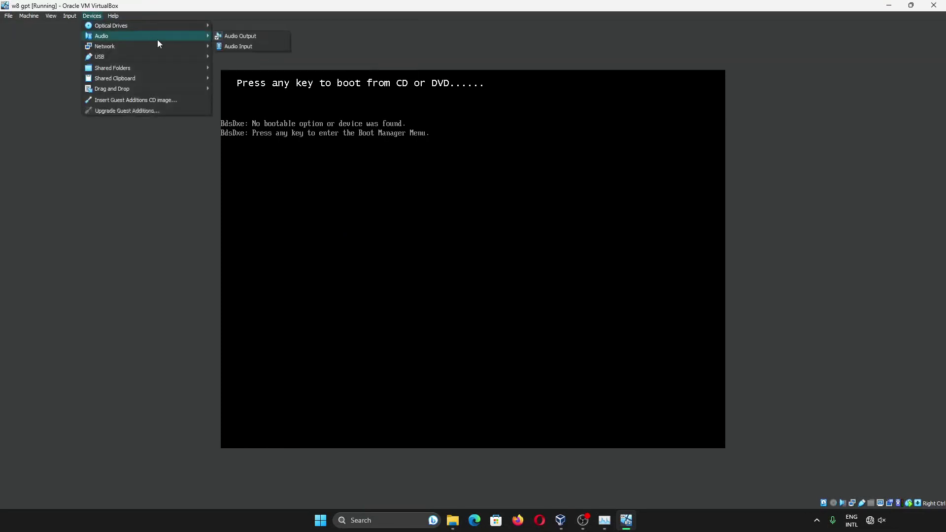
mouse_move(163, 26)
click(221, 47)
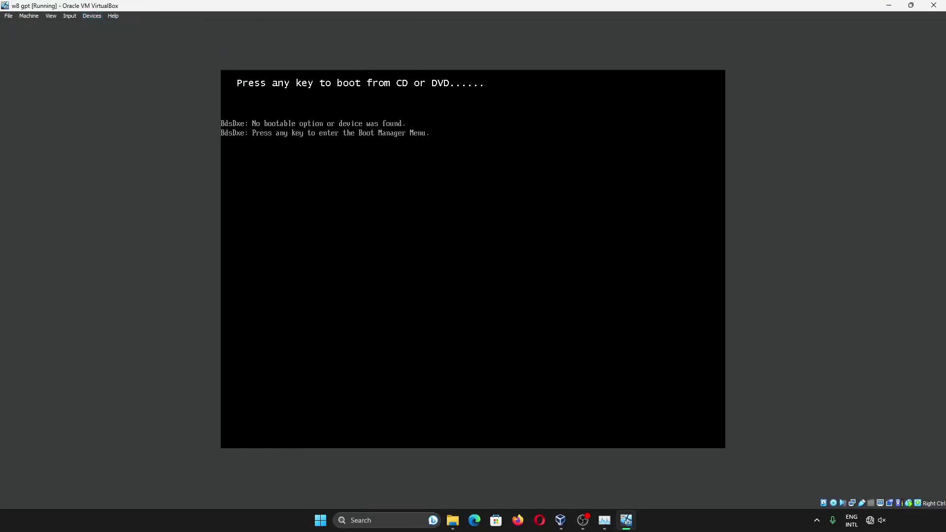
- Enter the EFI Boot Manager and boot the virtual machine from the UEFI VBOX CD-ROM entry
key(Return)
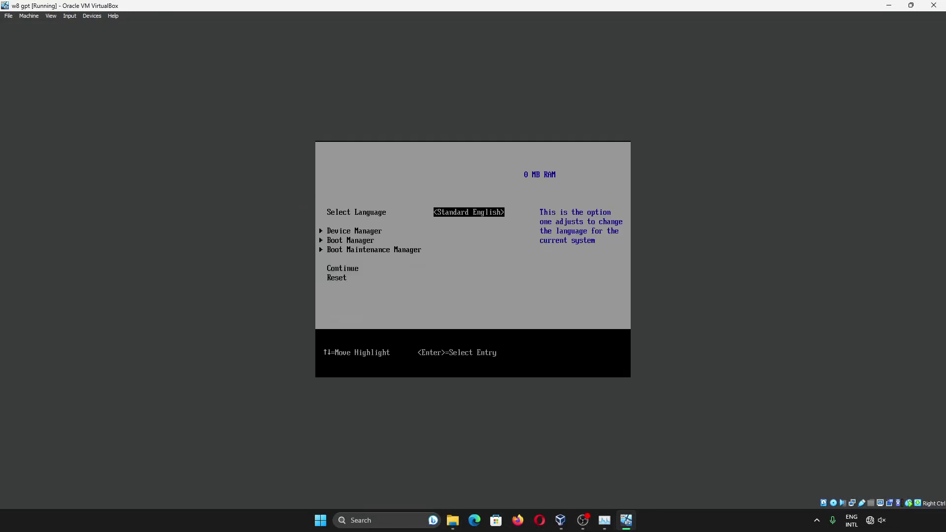
key(Down)
key(Down)
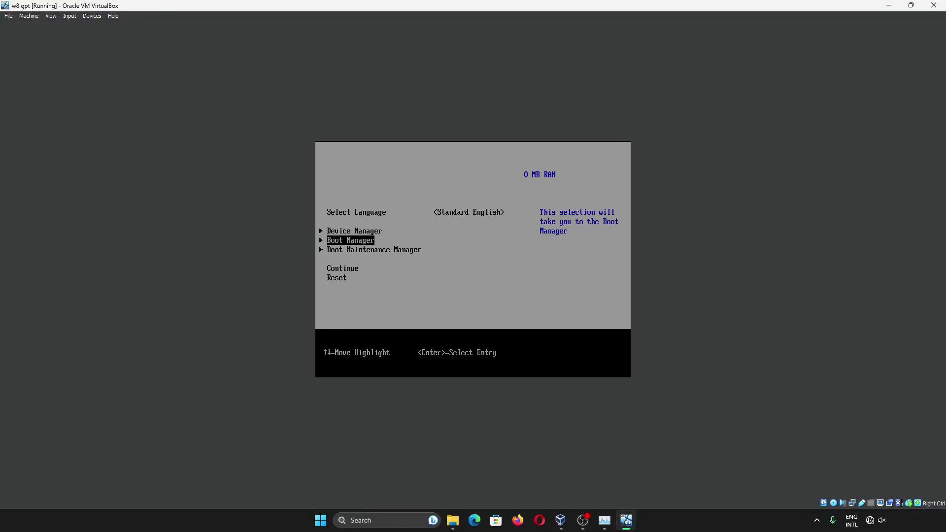
key(Return)
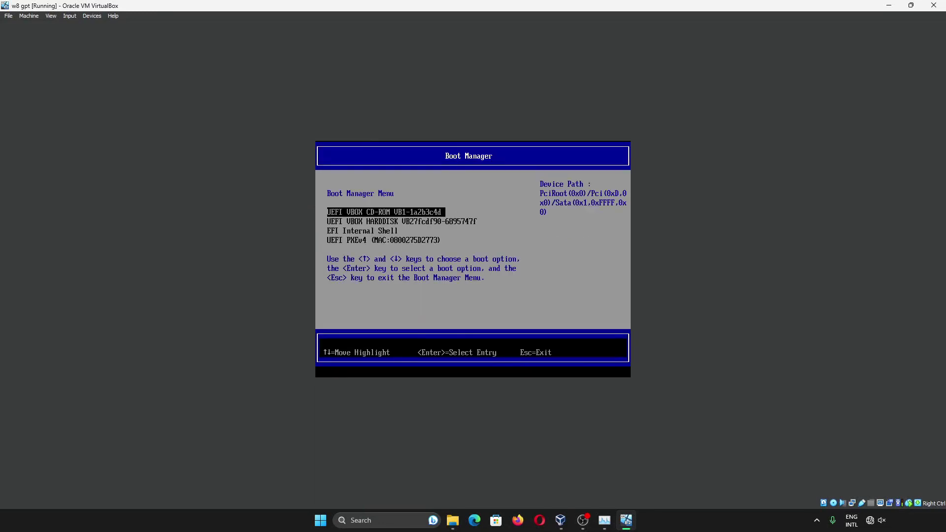
key(Down)
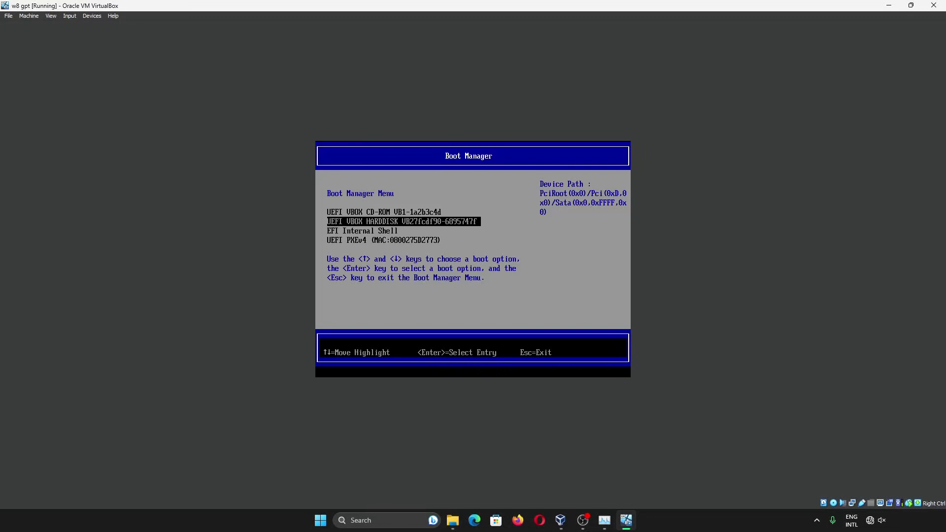
key(Up)
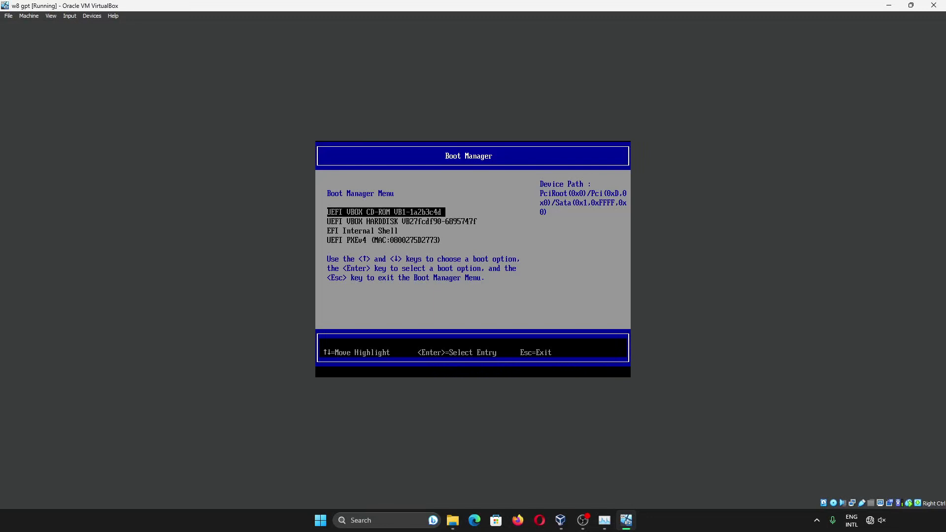
key(Return)
key(Return)
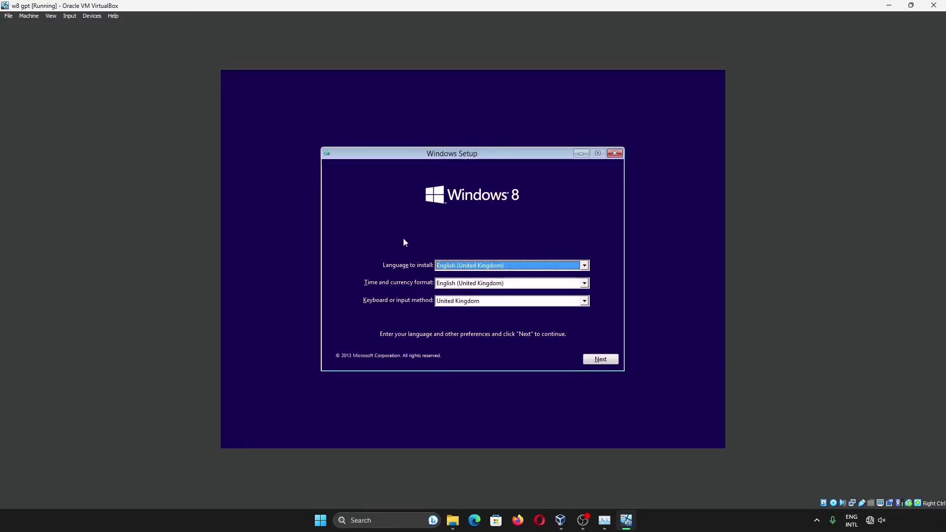
- Set the Windows Setup keyboard to United States-International, keep English (United Kingdom) for language and time format, and continue
click(472, 301)
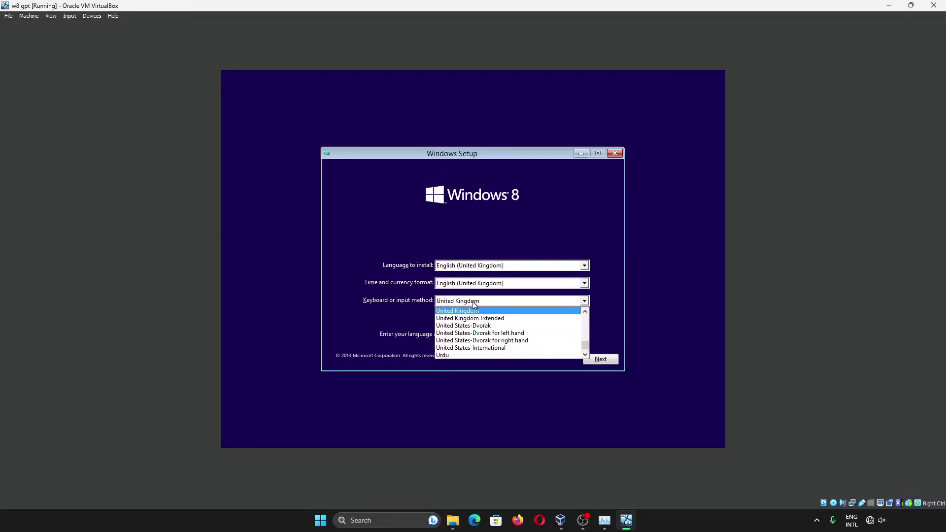
click(483, 348)
click(541, 267)
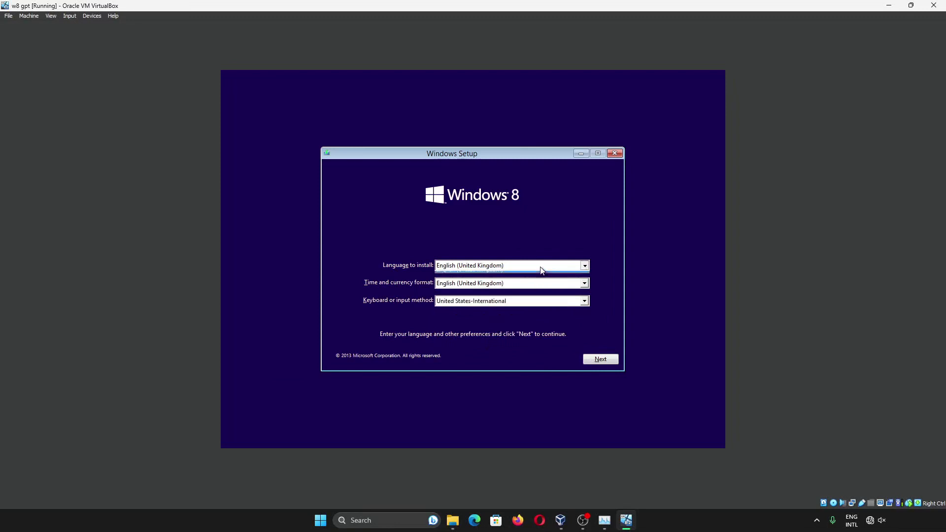
click(541, 267)
click(549, 283)
click(551, 289)
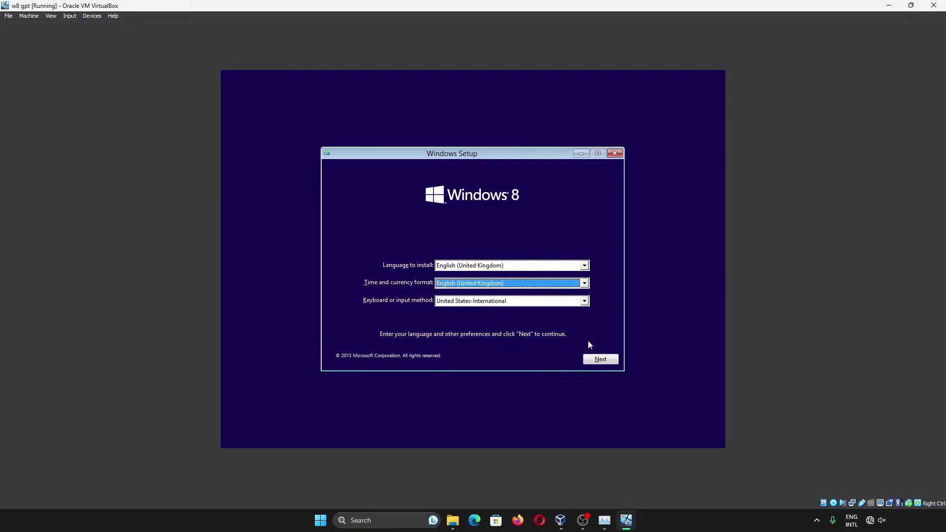
click(595, 356)
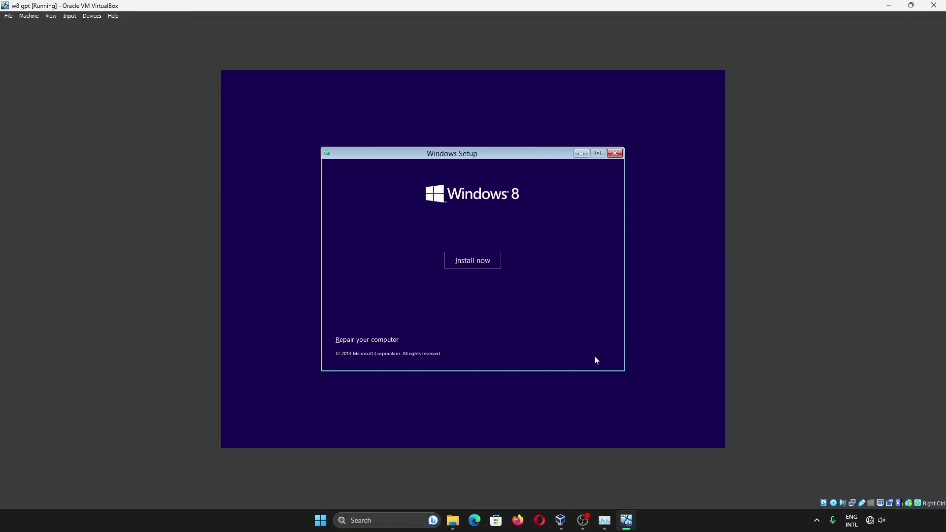
- Start the Windows 8.1 installation, accept the licence terms, and choose the Custom: Install Windows only (advanced) type
click(473, 261)
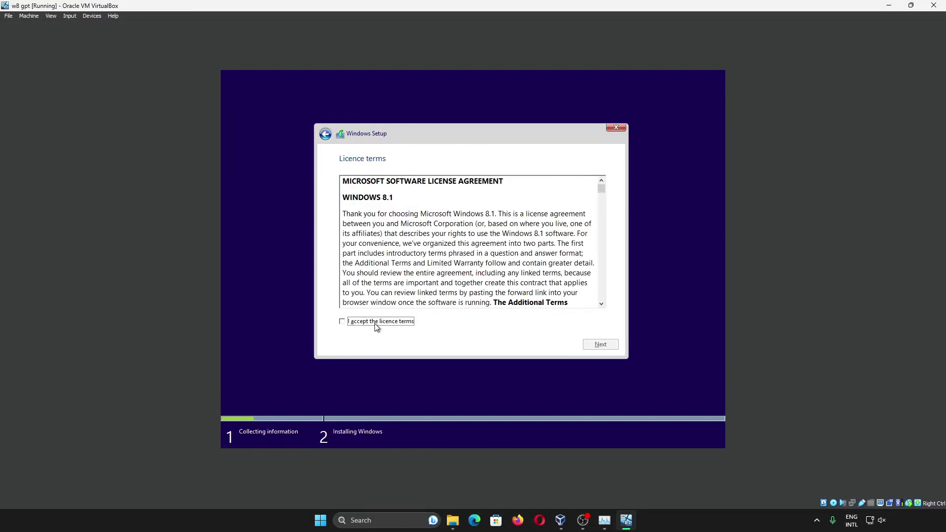
click(376, 325)
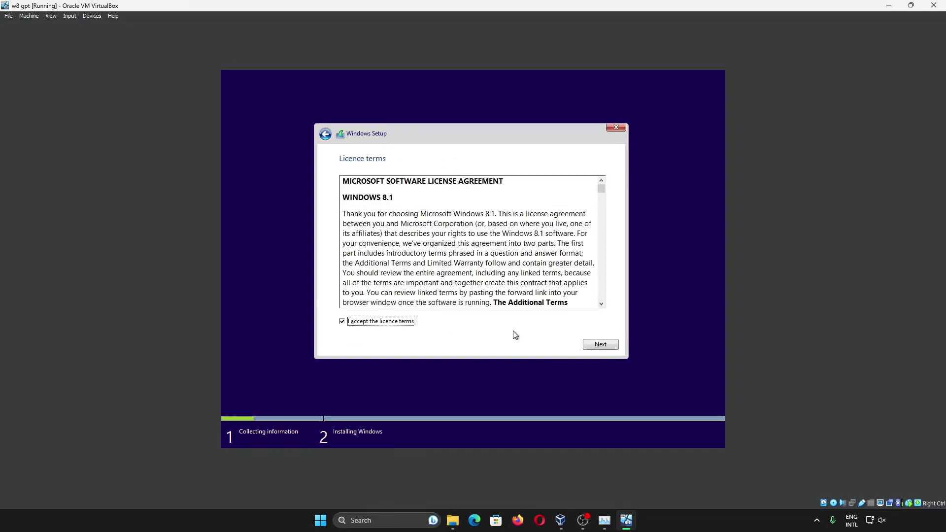
click(607, 343)
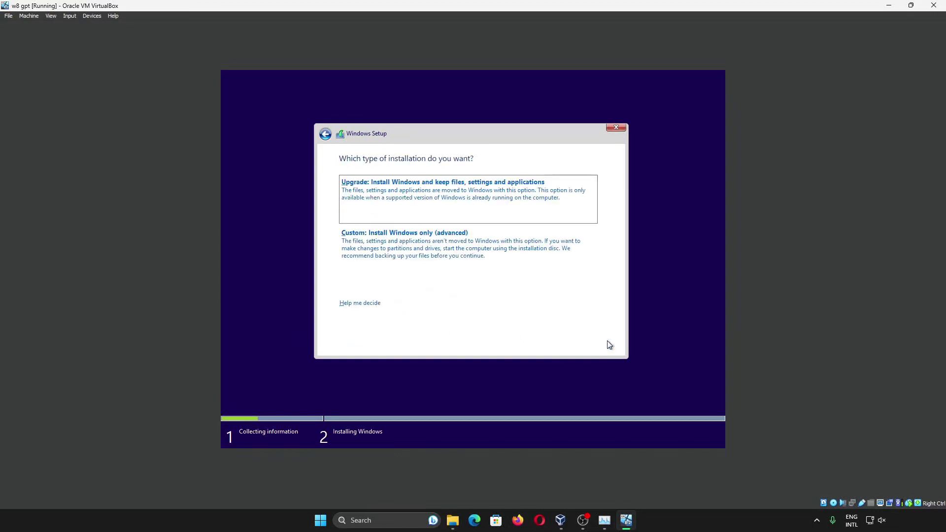
click(445, 249)
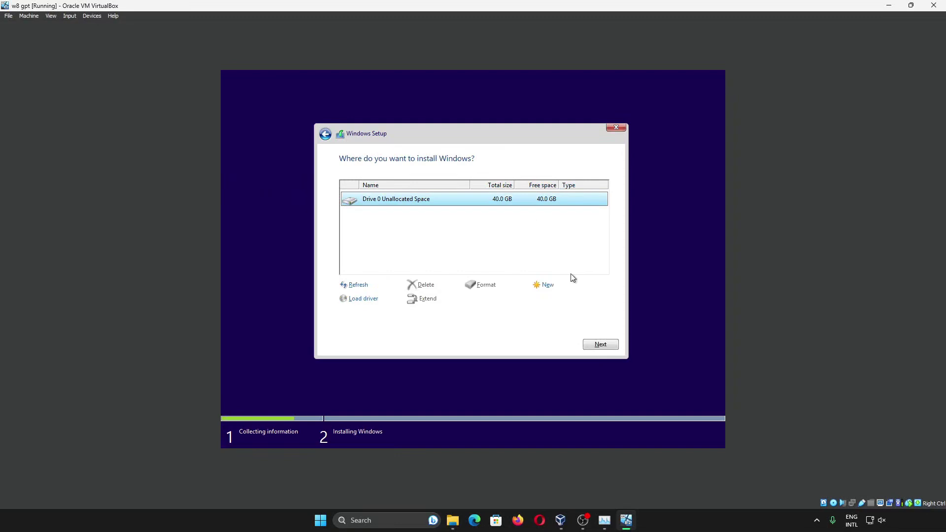
- Create a new 40960 MB partition from Drive 0's unallocated space and allow the additional system partitions
click(548, 286)
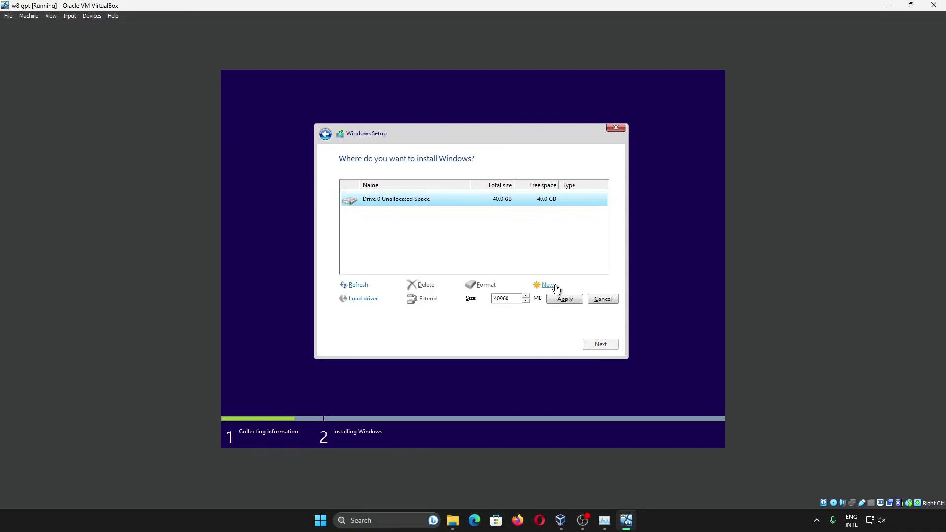
click(554, 297)
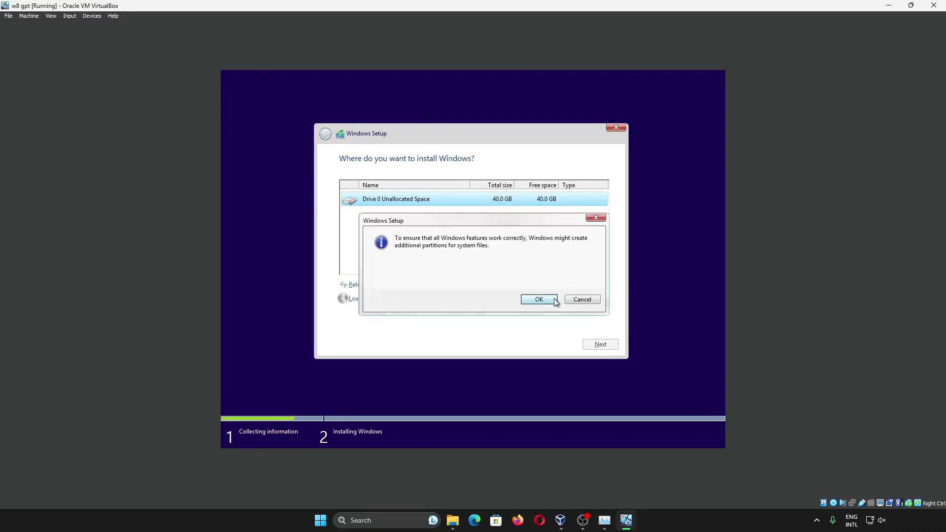
click(554, 299)
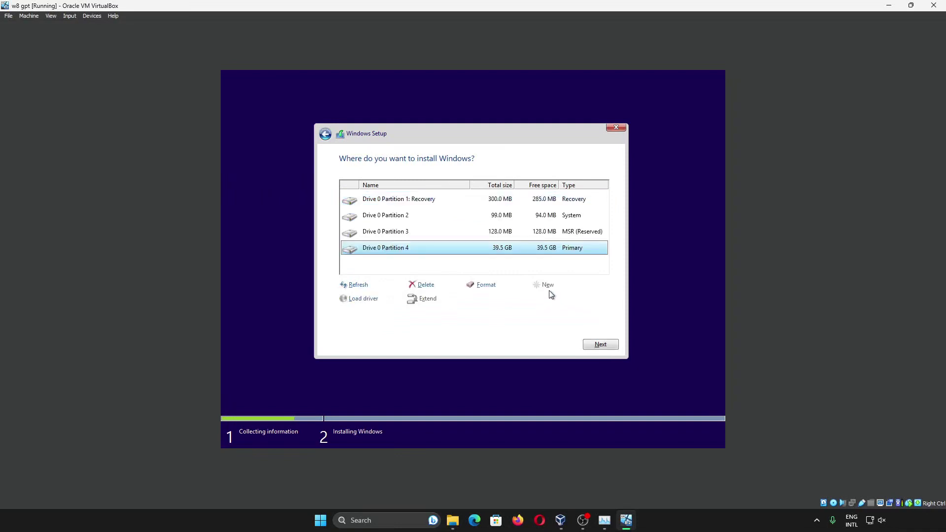
- Install Windows on the primary Drive 0 Partition 4 and restart immediately when Setup offers it
click(537, 233)
click(534, 213)
click(533, 204)
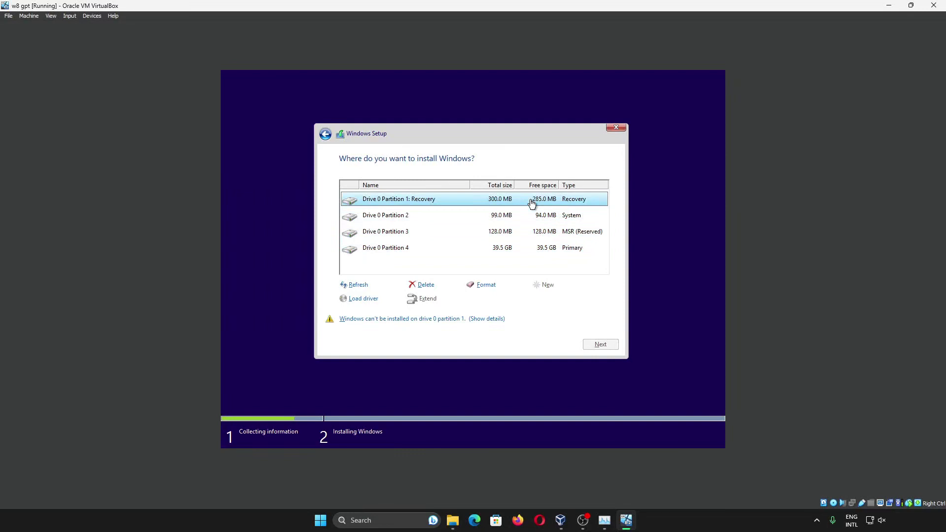
click(539, 252)
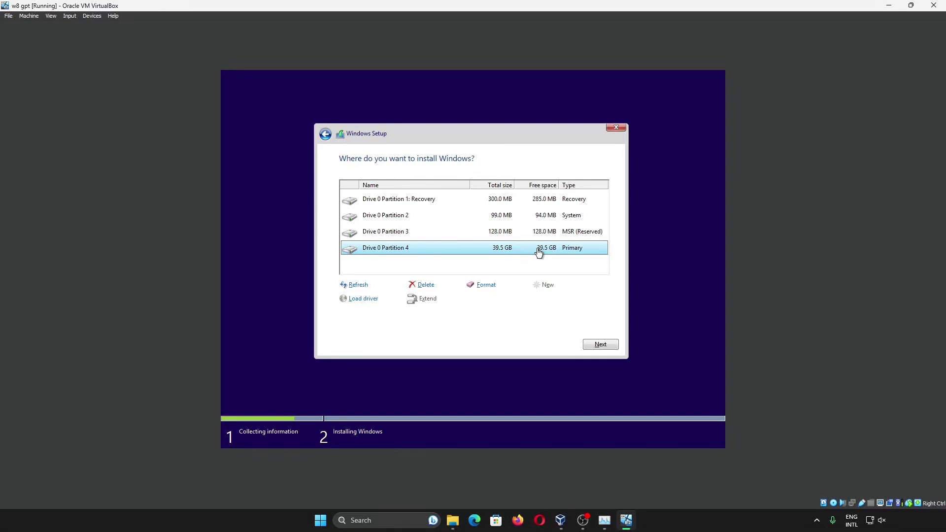
click(599, 346)
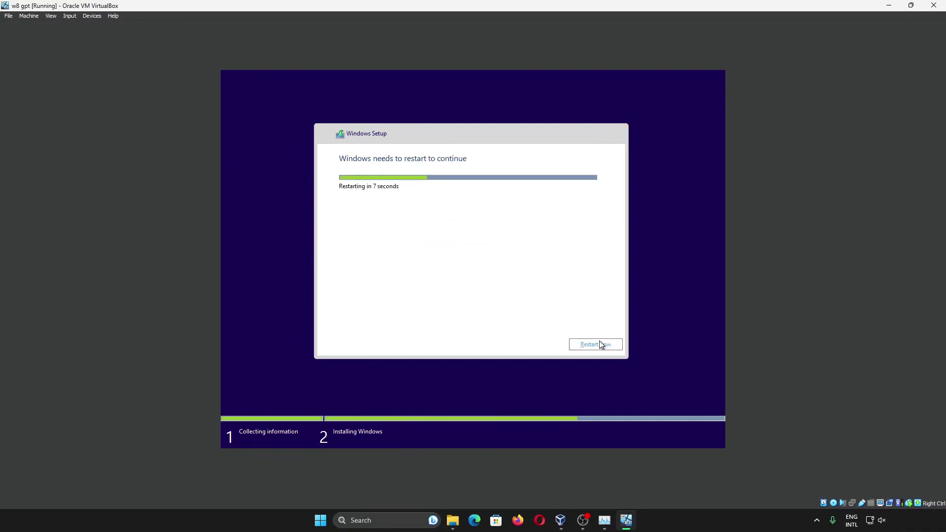
click(599, 344)
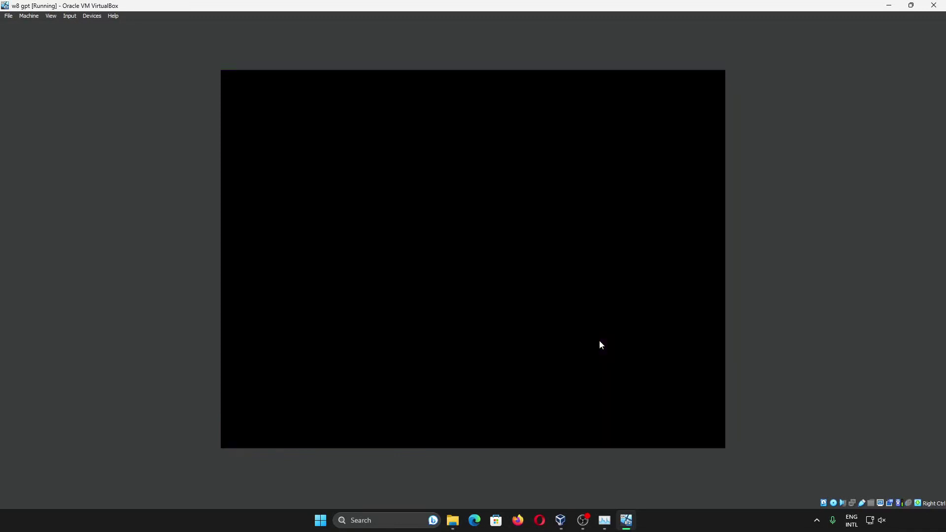